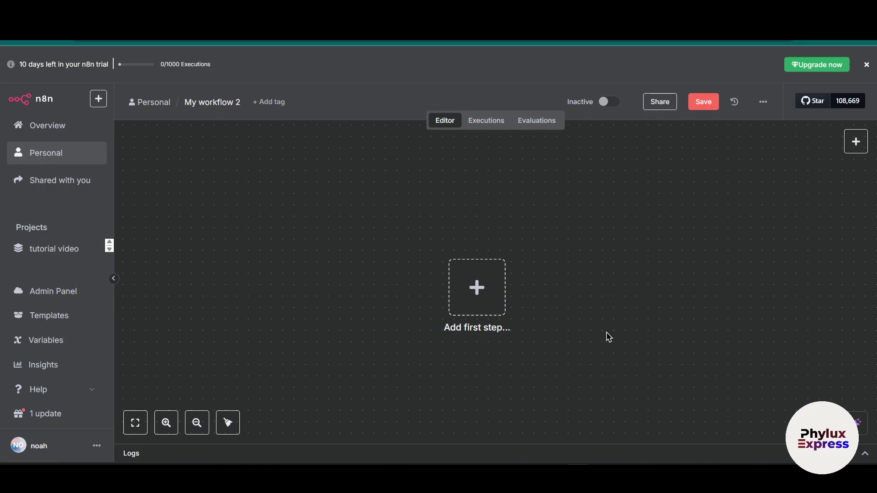
# Step: Switch to Telegram, open the BotFather chat and start the bot
pyautogui.scroll(-1, 607, 337)
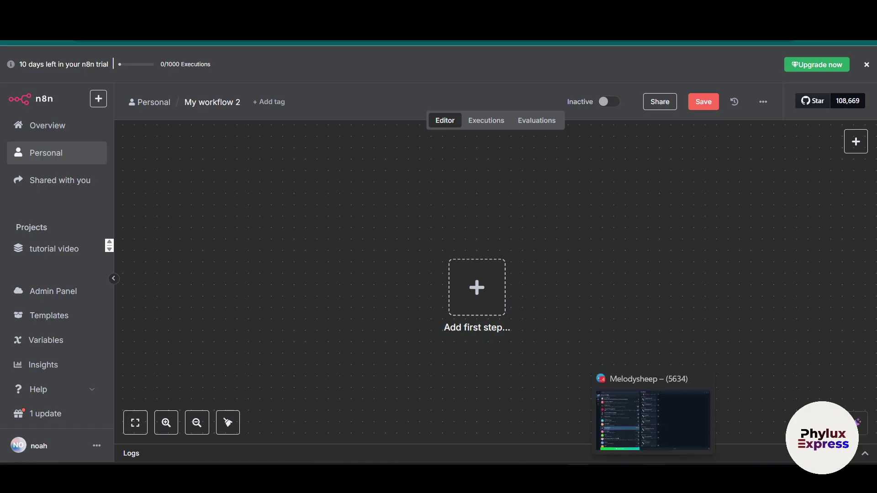
pyautogui.click(656, 413)
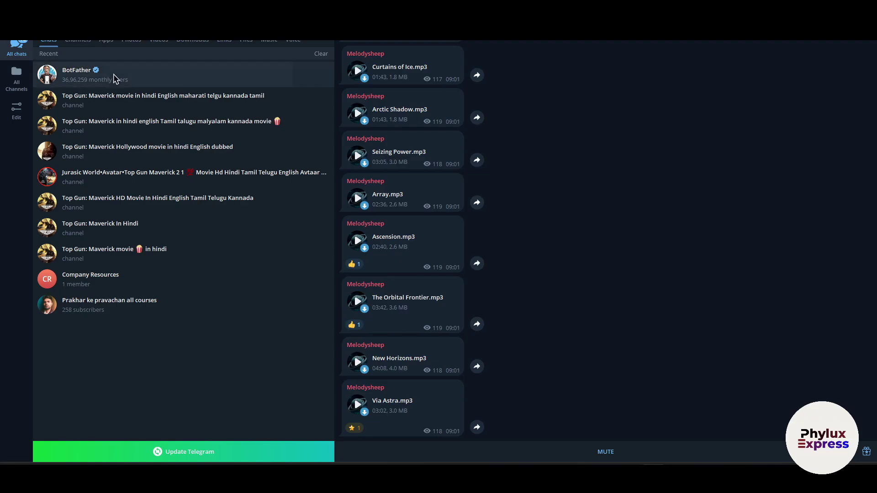
pyautogui.click(115, 79)
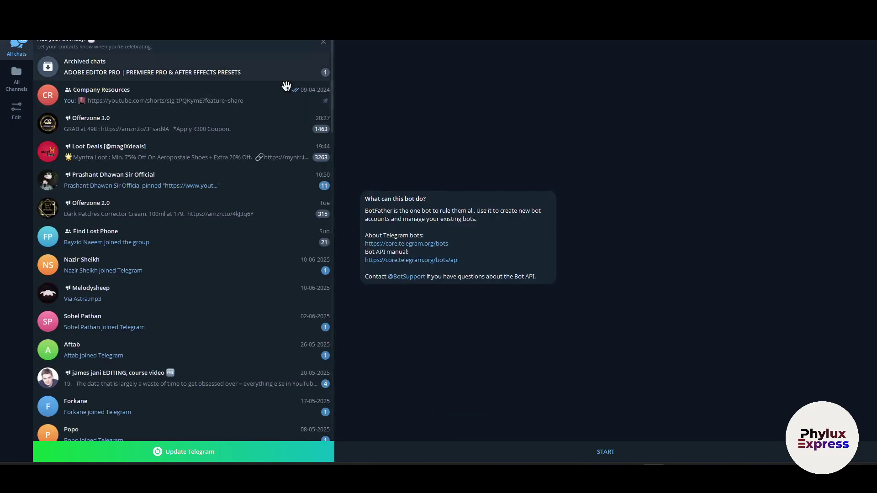
pyautogui.click(606, 450)
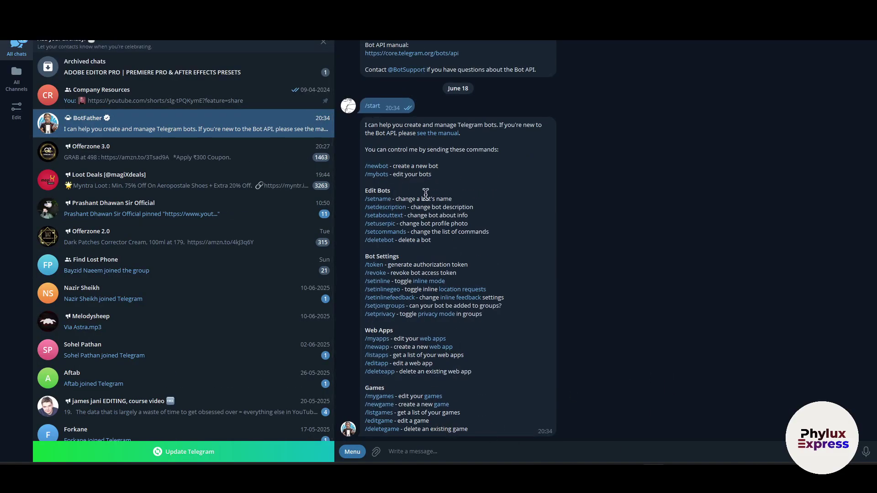
# Step: Send BotFather the /newbot command to begin creating a new bot
pyautogui.doubleClick(449, 200)
pyautogui.click(417, 447)
pyautogui.write('/')
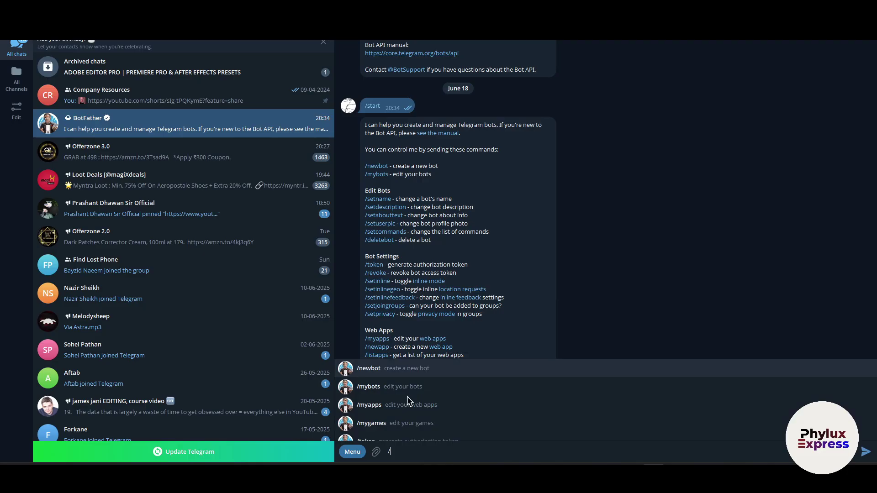
pyautogui.press('Return')
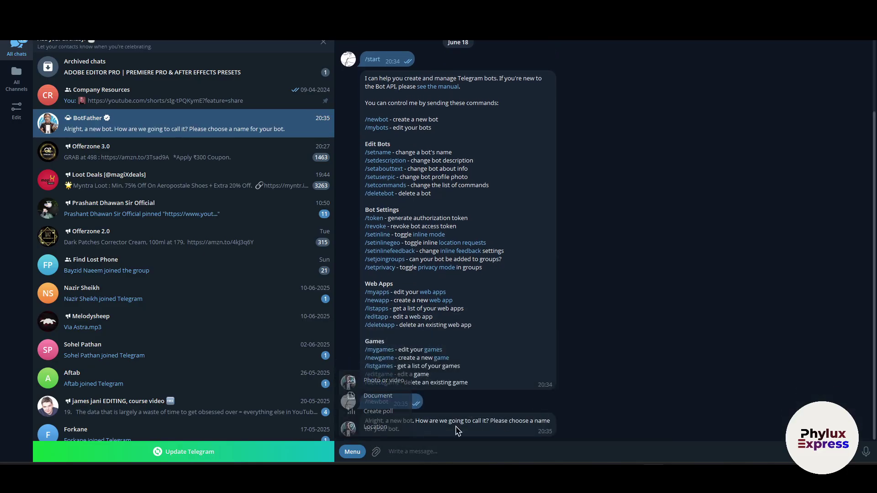
# Step: Answer BotFather's name request by naming the new bot talkwith_n8n
pyautogui.moveTo(423, 421); pyautogui.dragTo(486, 427)
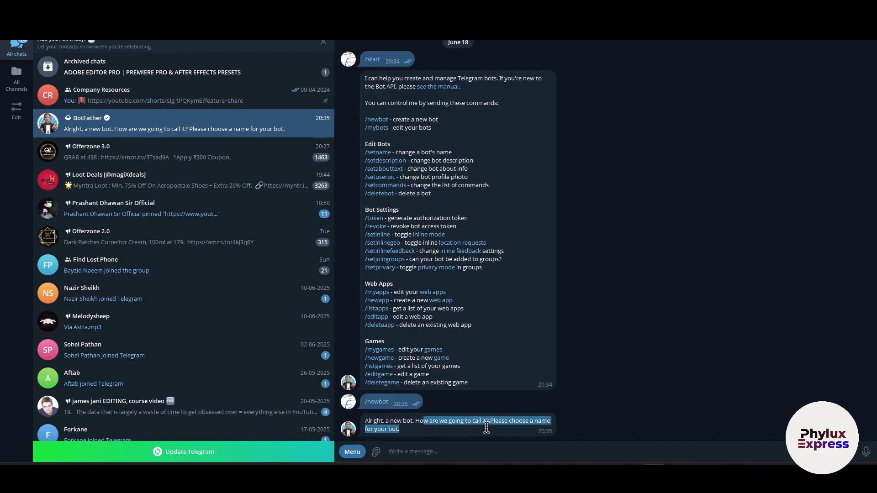
pyautogui.click(481, 446)
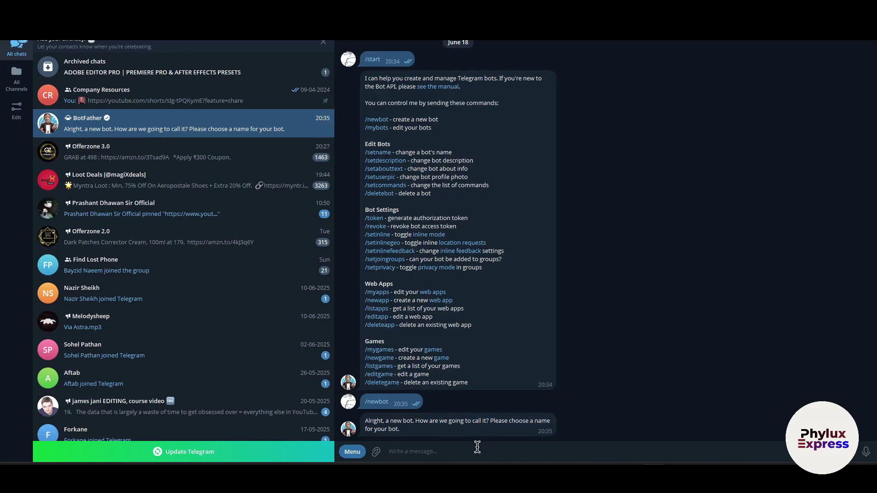
pyautogui.write('bot')
pyautogui.press('BackSpace')
pyautogui.press('BackSpace')
pyautogui.press('BackSpace')
pyautogui.write('talkwith_n8n')
pyautogui.press('Return')
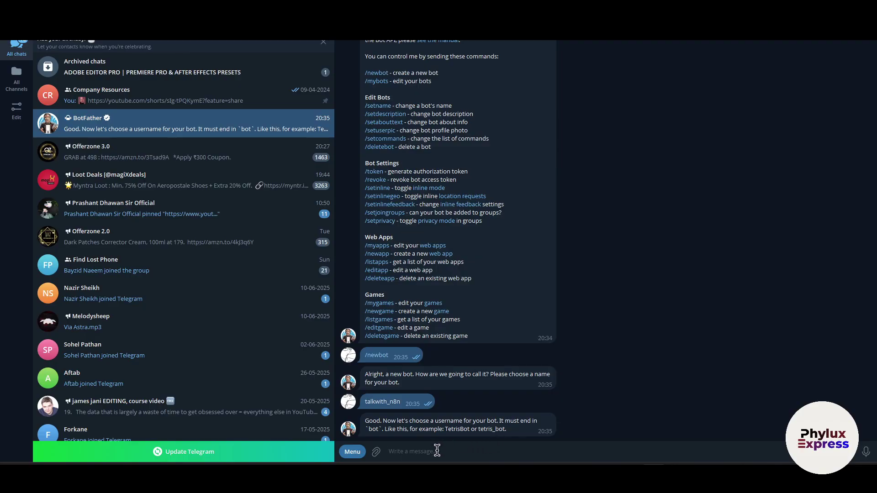
# Step: Try talkwith_bot and talkwith_botjjkdfj as the new bot's username
pyautogui.write('talkwith_bot')
pyautogui.press('Return')
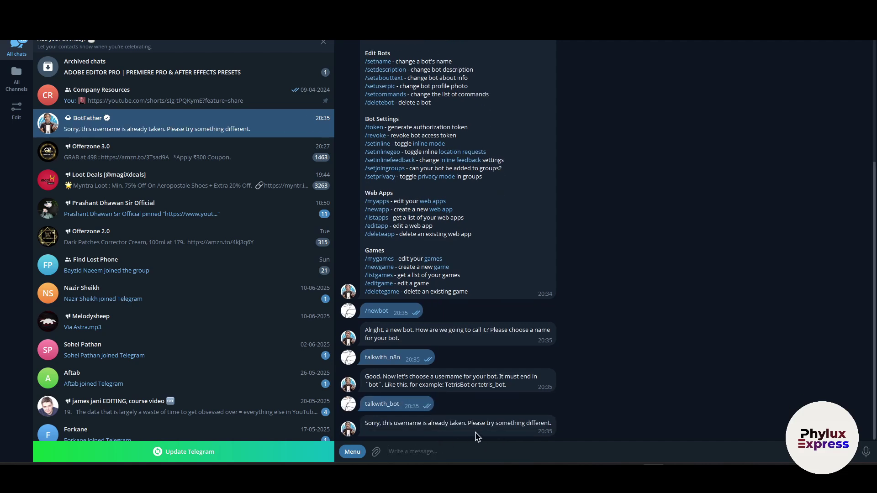
pyautogui.write('talkwith_botjjkdfj')
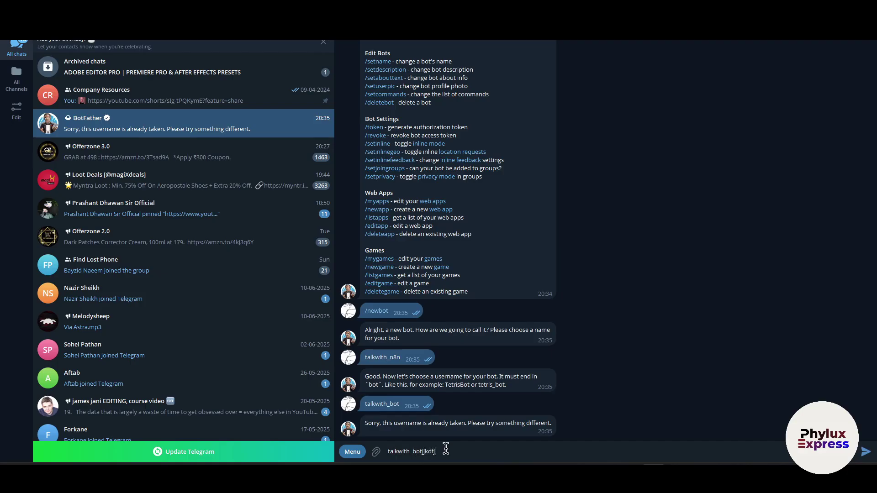
pyautogui.press('Return')
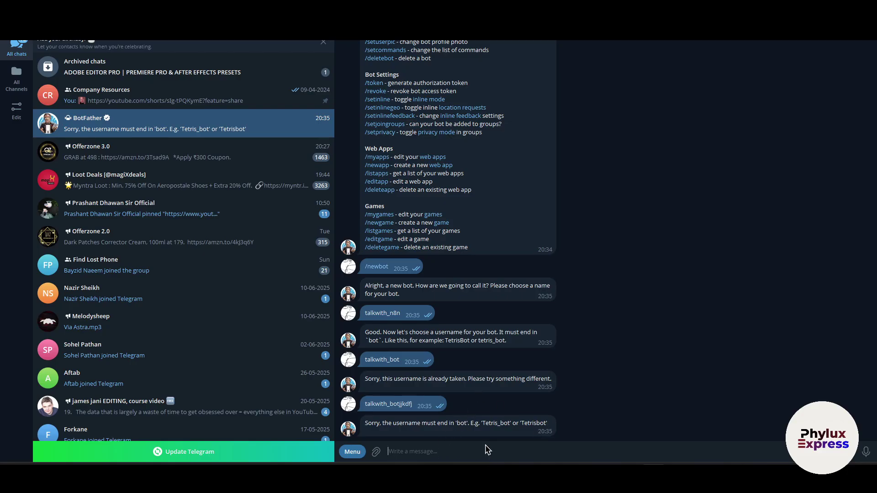
# Step: Submit talkwithjjdfh_bot as the bot's username and copy the HTTP API token from BotFather's reply
pyautogui.write('talkwithjjdfh_bot')
pyautogui.press('Return')
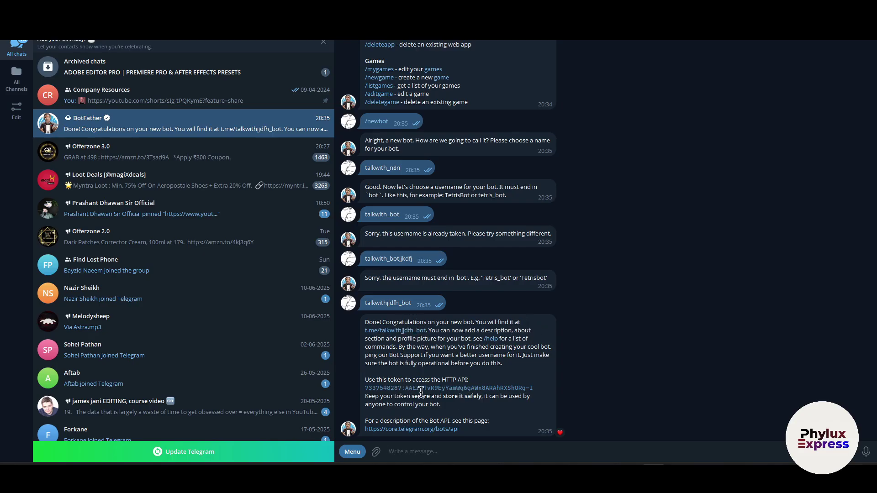
pyautogui.moveTo(361, 392); pyautogui.dragTo(542, 392)
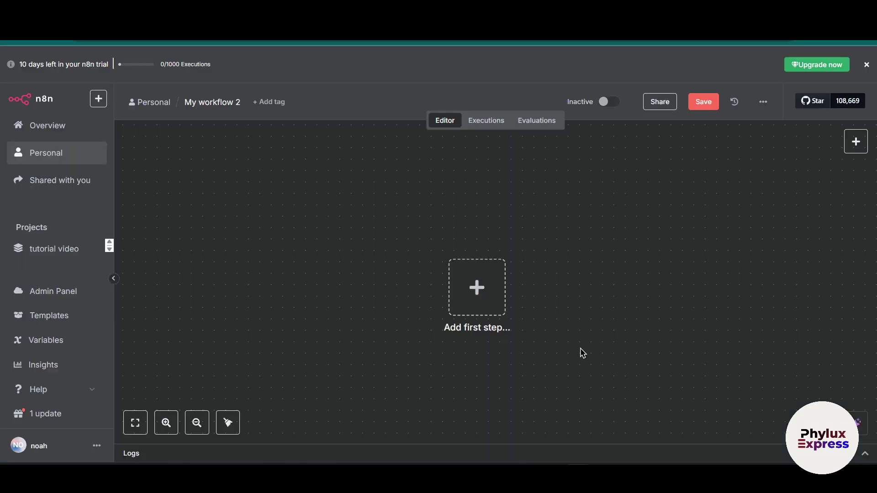
# Step: Switch to n8n and add Telegram's "Send a text message" action as the workflow's first step
pyautogui.click(492, 289)
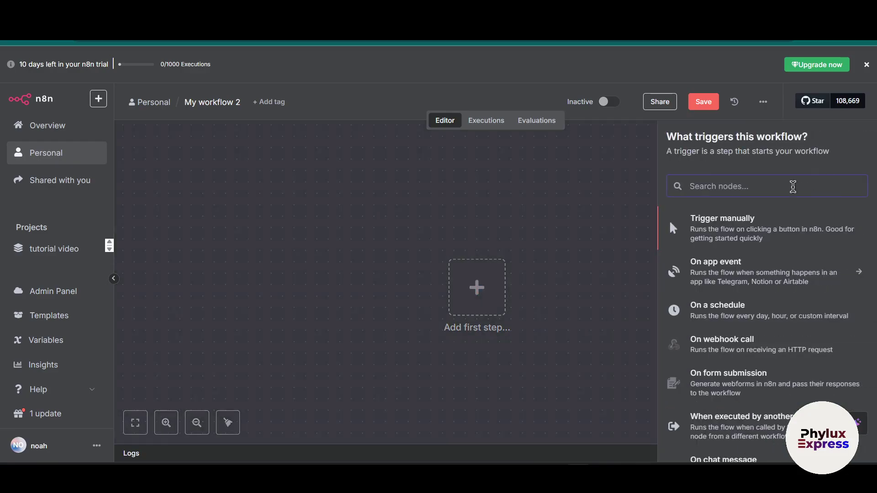
pyautogui.write('te')
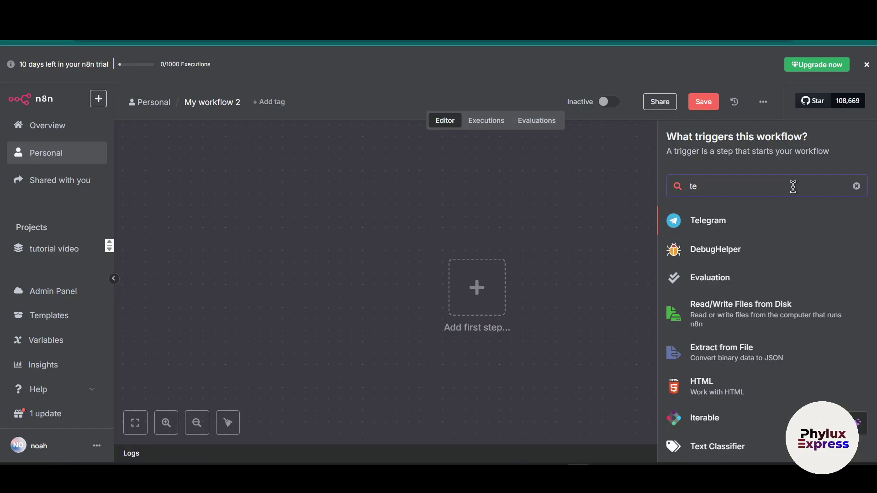
pyautogui.click(713, 221)
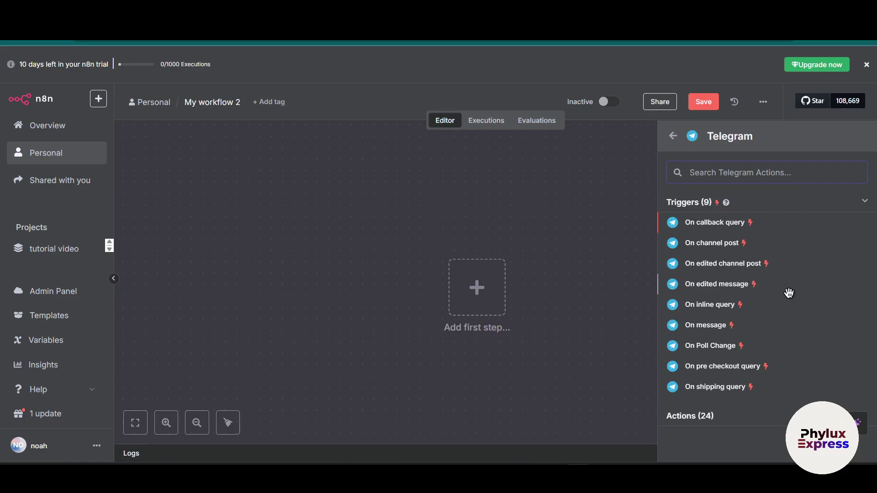
pyautogui.write('z')
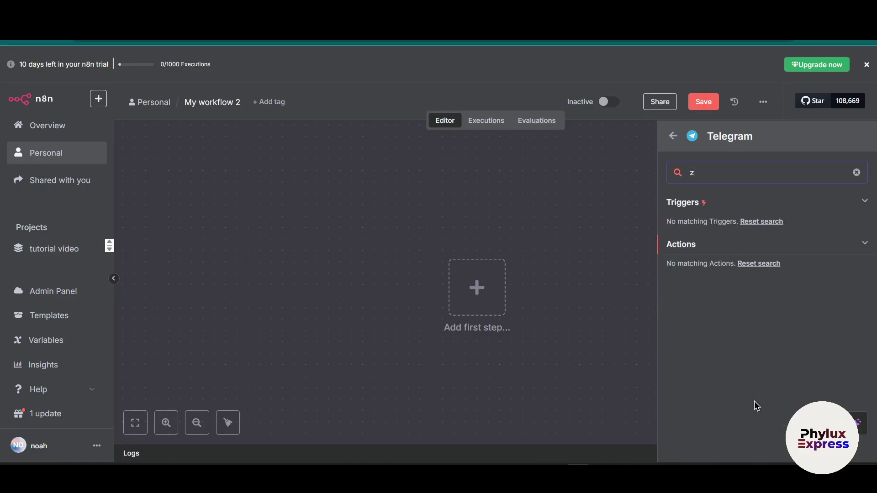
pyautogui.press('BackSpace')
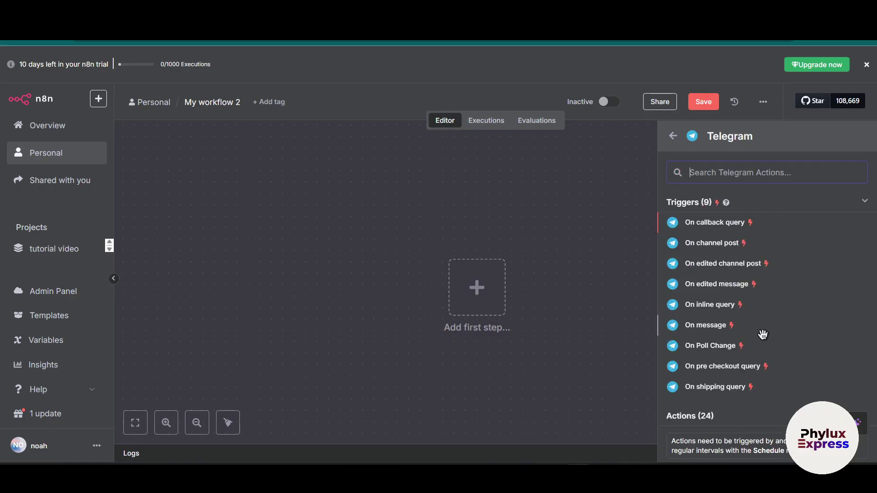
pyautogui.scroll(-6, 766, 336)
pyautogui.scroll(-7, 768, 339)
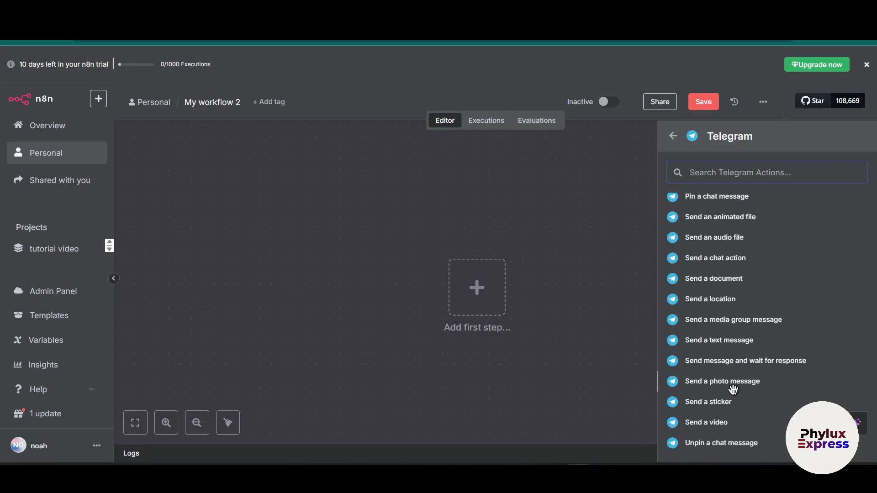
pyautogui.scroll(3, 749, 289)
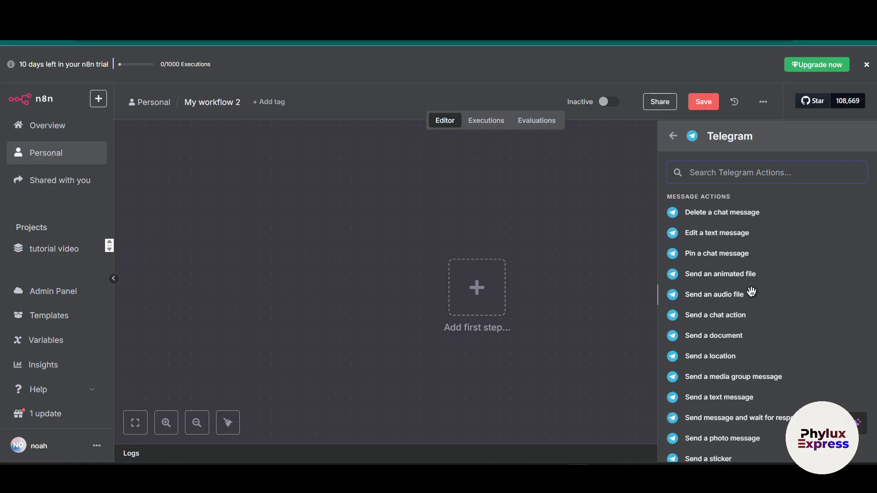
pyautogui.scroll(-4, 738, 309)
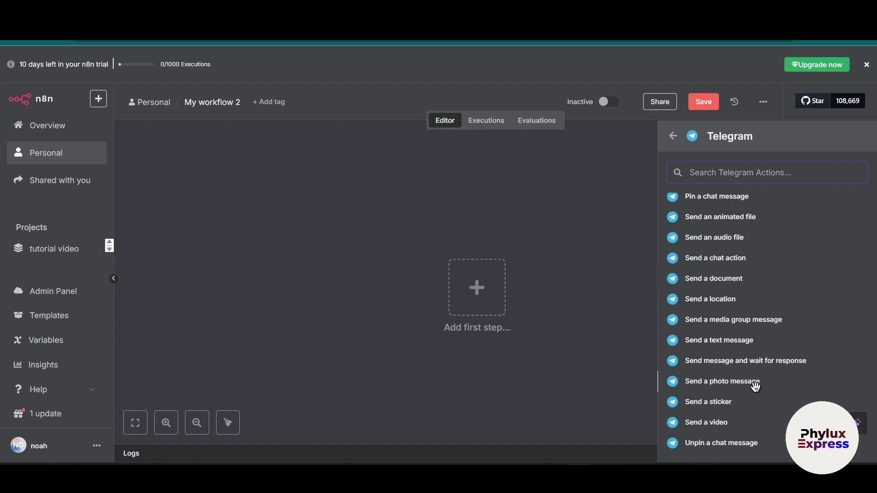
pyautogui.click(736, 341)
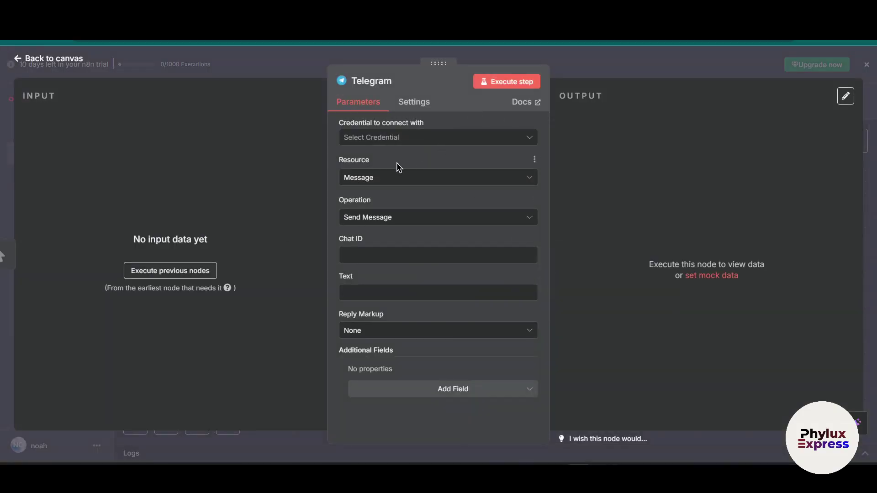
# Step: Create a new Telegram credential for the node and paste the bot token as its access token
pyautogui.click(366, 138)
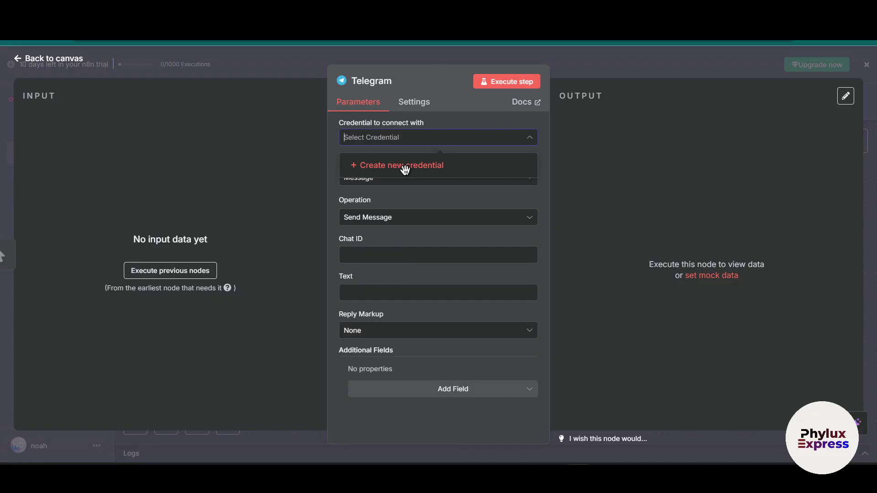
pyautogui.click(405, 170)
pyautogui.click(395, 230)
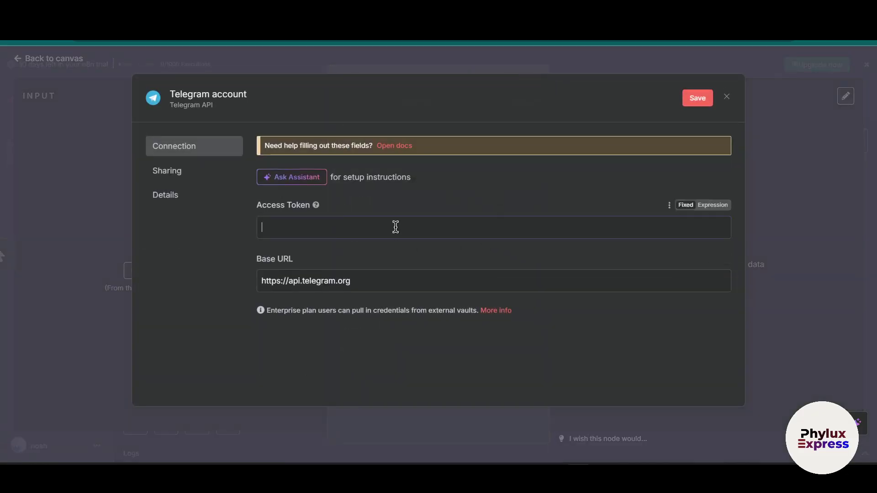
pyautogui.hotkey('ctrl', 'v')
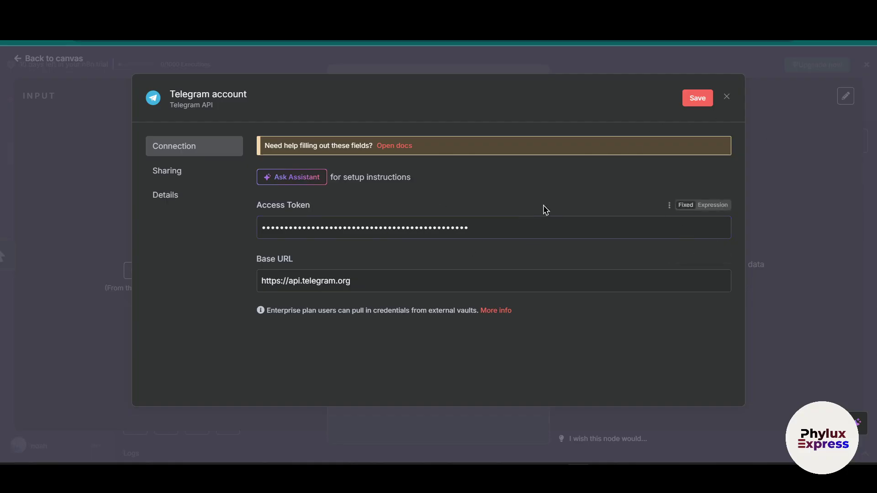
# Step: Switch to Telegram, open the new bot's chat through its t.me link and start it
pyautogui.hotkey('alt', 'Tab')
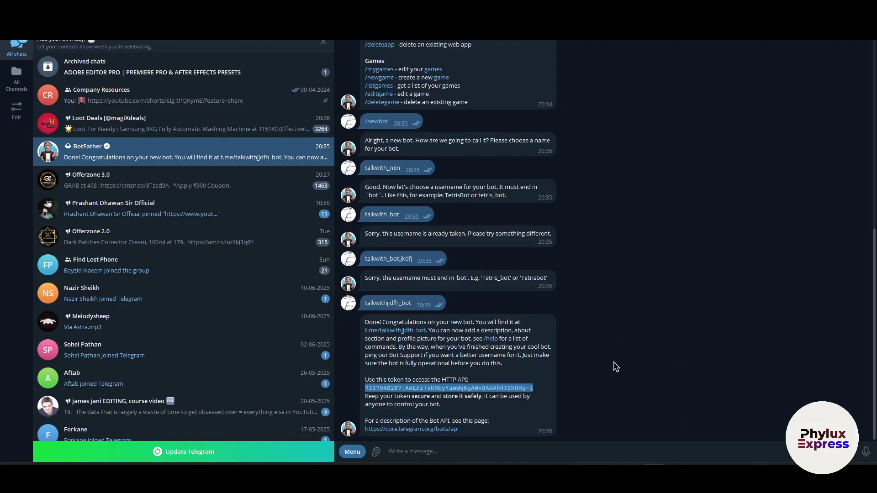
pyautogui.click(403, 330)
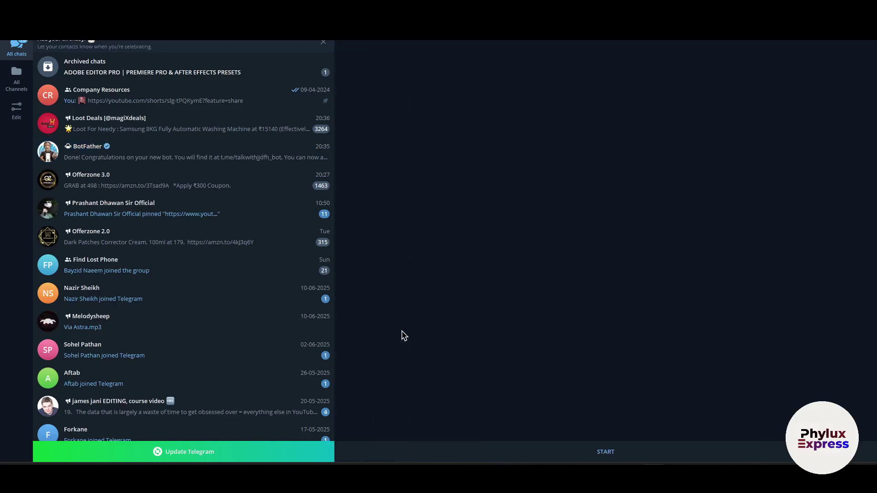
pyautogui.click(653, 447)
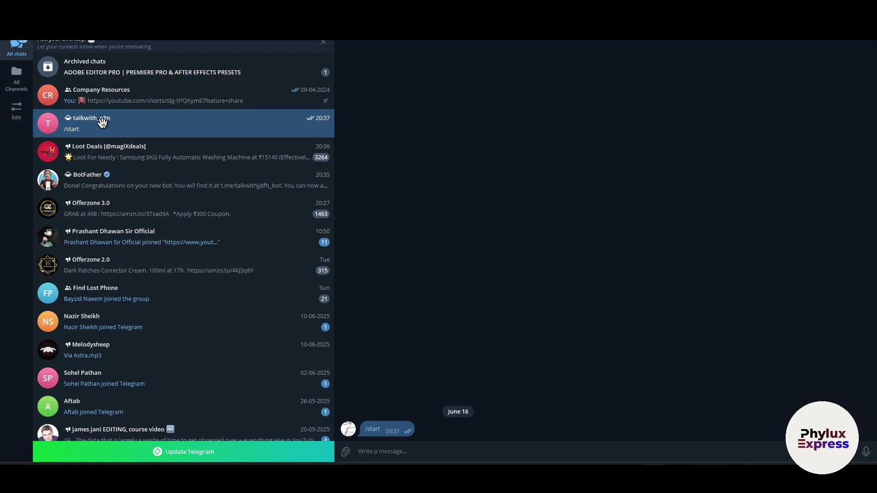
pyautogui.scroll(-1, 102, 120)
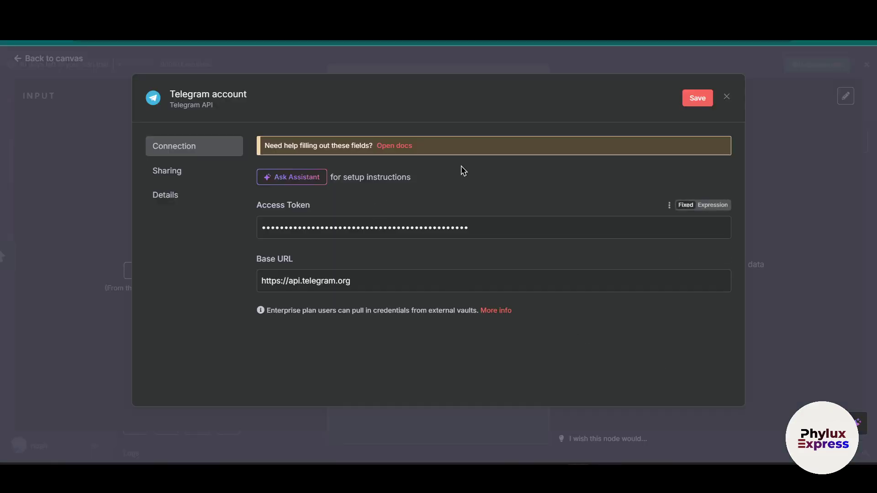
# Step: Switch back to n8n, save the Telegram credential and close its dialog
pyautogui.click(696, 98)
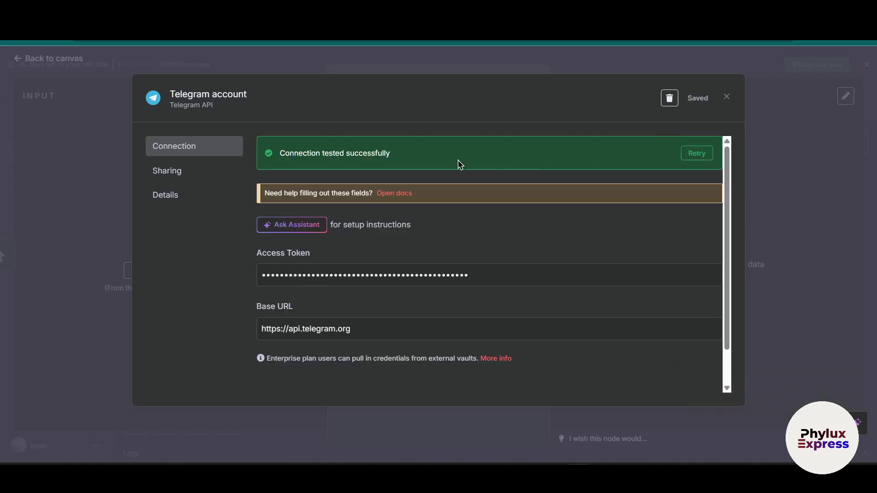
pyautogui.moveTo(320, 152); pyautogui.dragTo(571, 160)
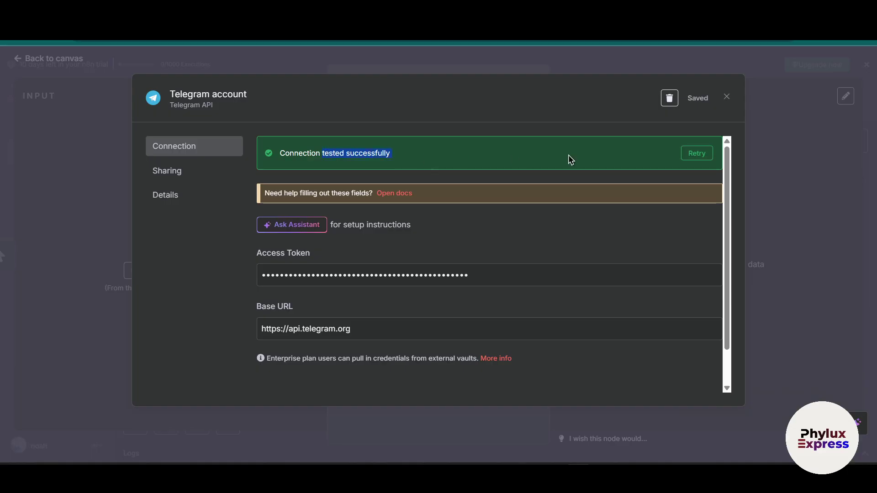
pyautogui.click(727, 98)
# Step: Set the Telegram node's resource to Message and start editing its Chat ID
pyautogui.click(422, 178)
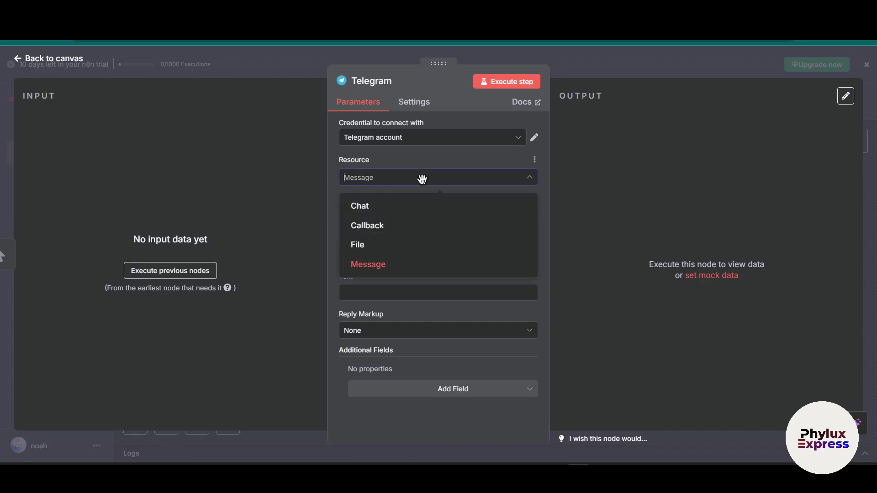
pyautogui.click(389, 264)
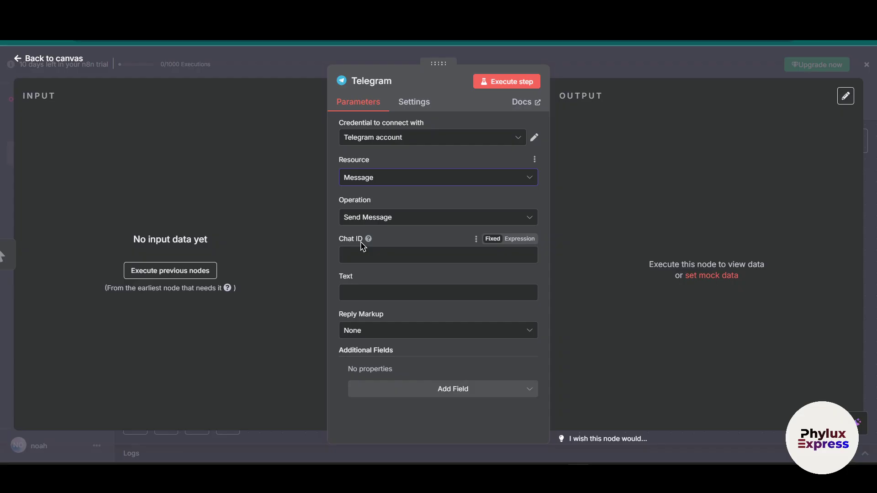
pyautogui.click(368, 255)
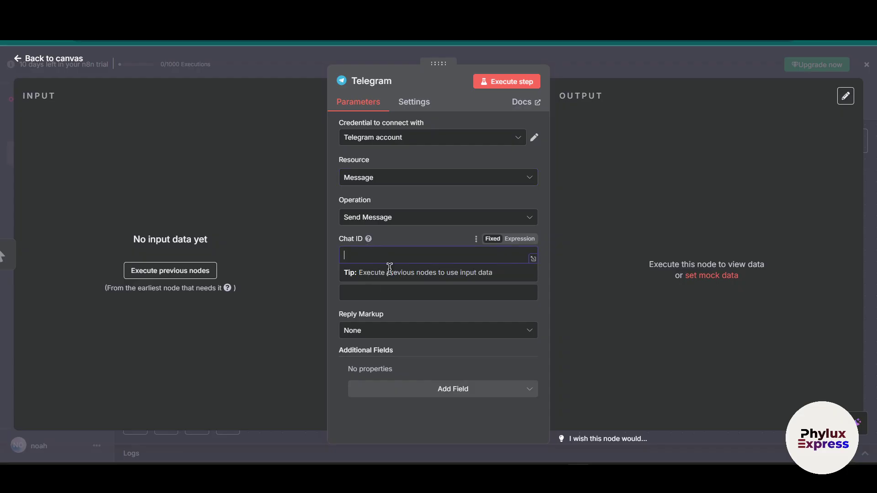
# Step: Switch to Telegram and send the message "hello" to the talkwith_n8n bot
pyautogui.hotkey('alt', 'Tab')
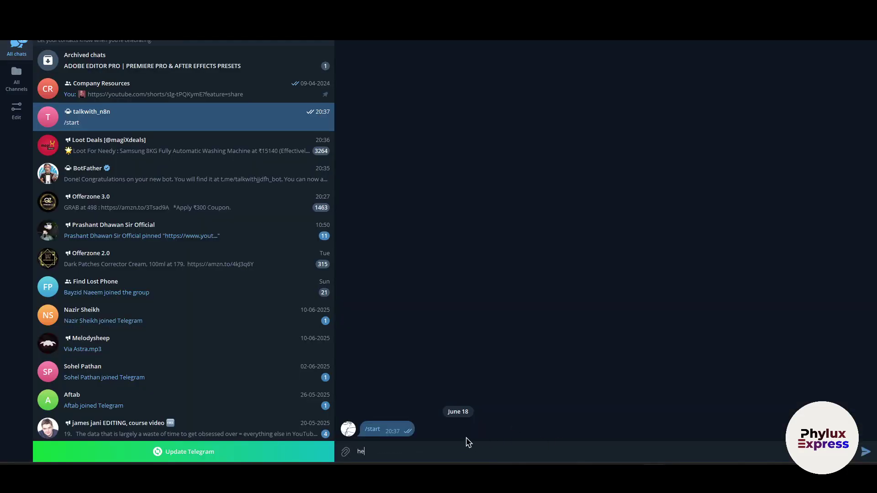
pyautogui.write('hello')
pyautogui.press('Return')
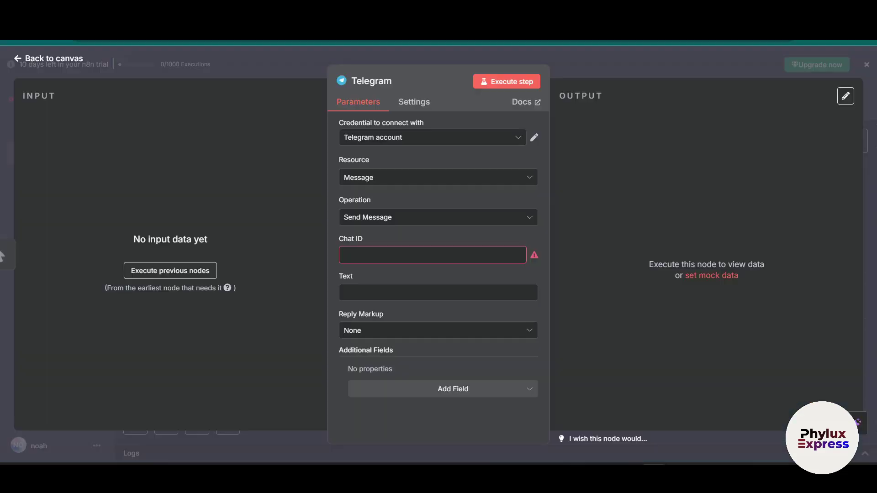
# Step: Switch back to n8n and check the issue flagged on the Telegram node's Chat ID parameter
pyautogui.click(432, 254)
pyautogui.click(503, 255)
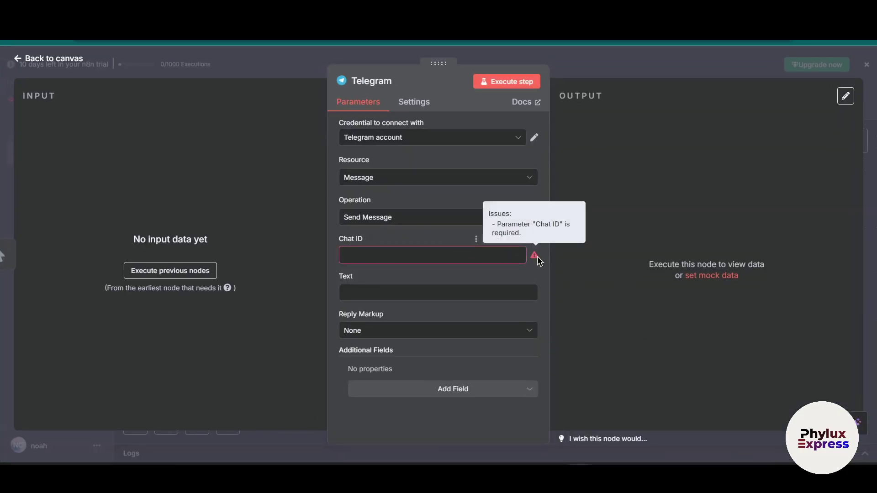
pyautogui.click(478, 258)
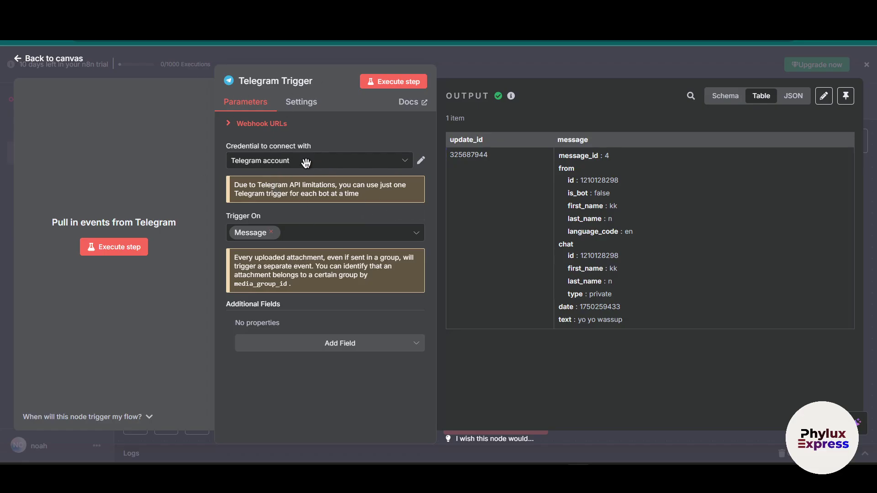
# Step: Execute the Telegram Trigger node, then switch to Telegram and send the bot the test message "wasjdjfhd f"
pyautogui.moveTo(271, 82); pyautogui.dragTo(321, 264)
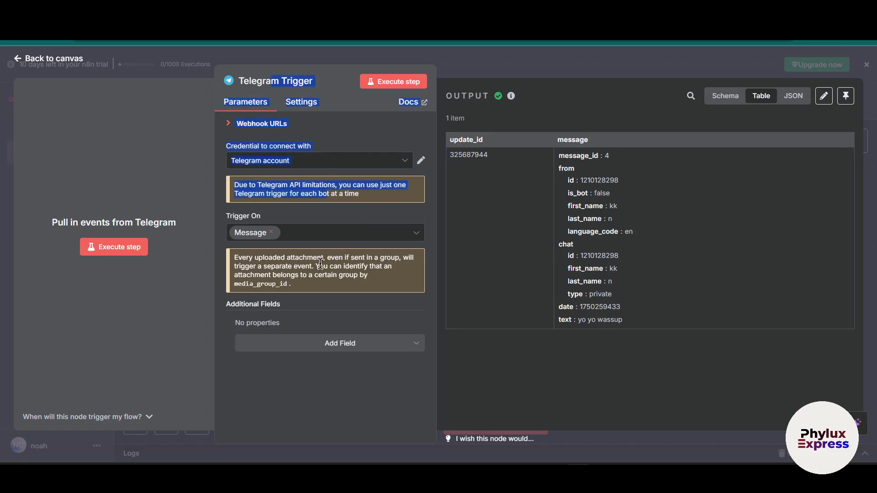
pyautogui.click(274, 448)
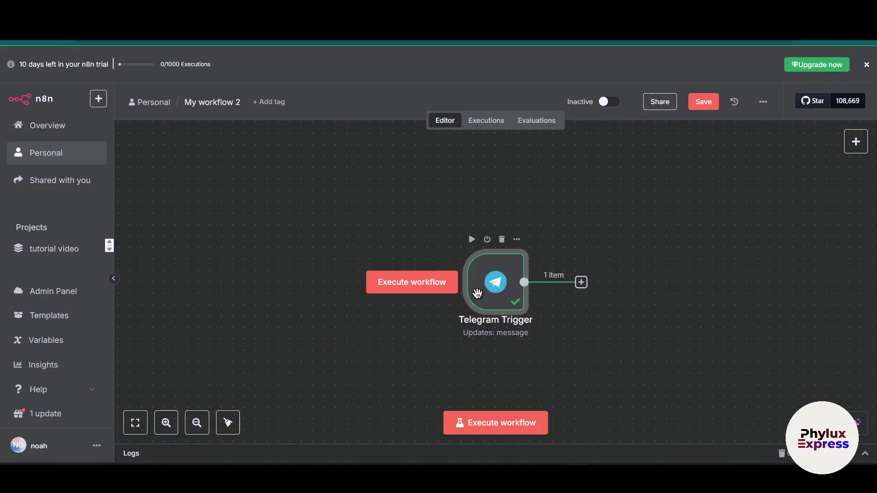
pyautogui.doubleClick(478, 293)
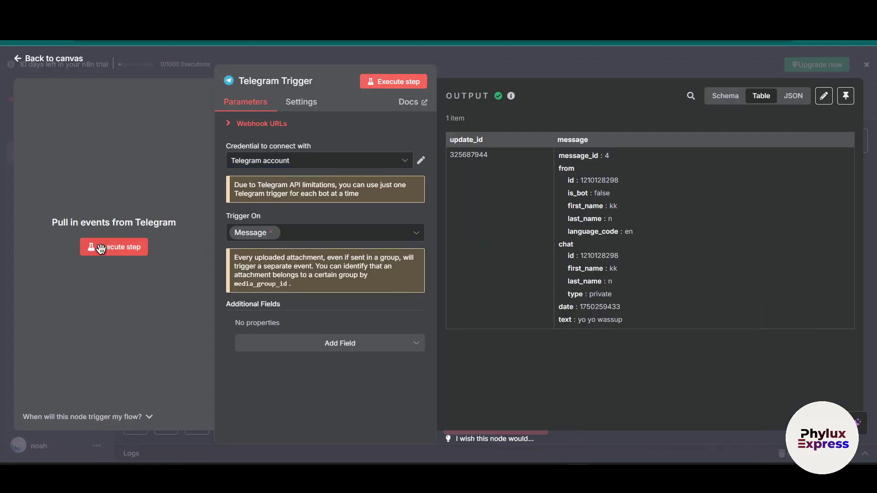
pyautogui.click(92, 248)
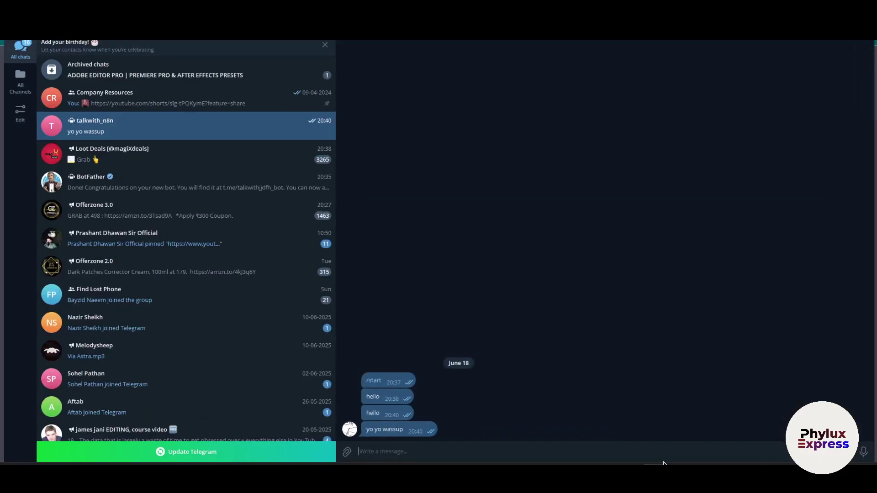
pyautogui.write('wasjdjfhd f')
pyautogui.press('Return')
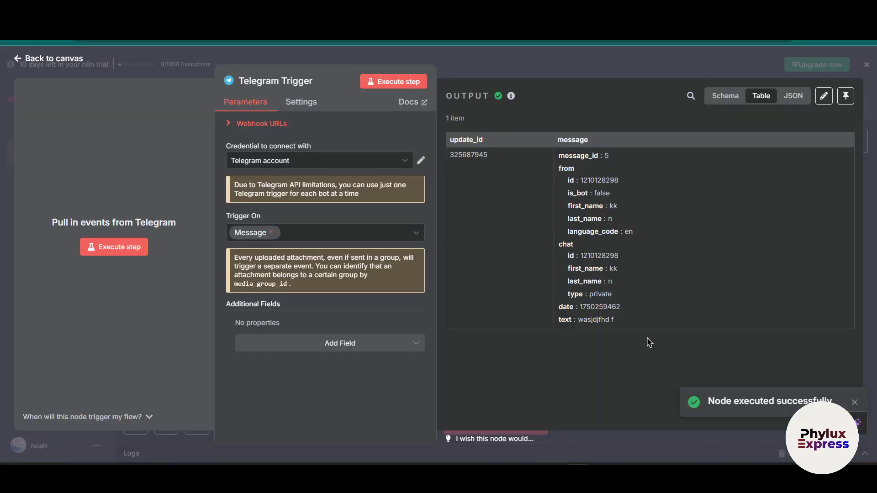
# Step: Switch back to n8n and examine the received message's text and date in the Telegram Trigger's output
pyautogui.moveTo(633, 324); pyautogui.dragTo(572, 326)
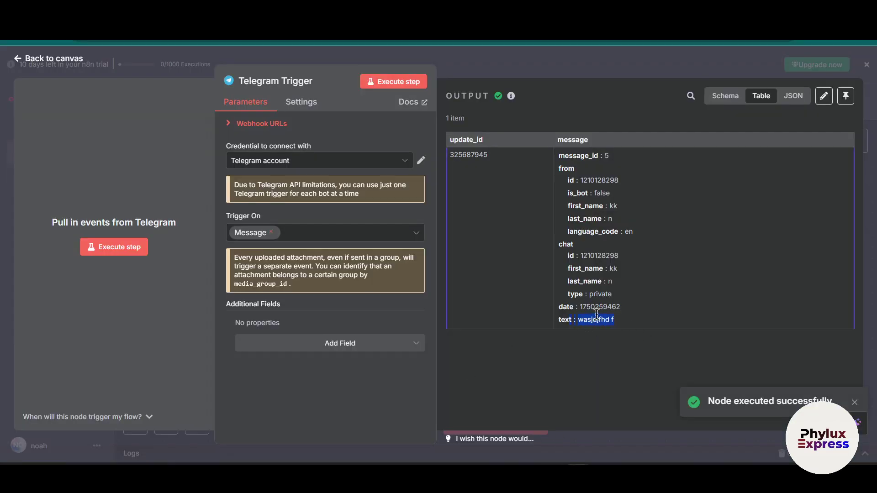
pyautogui.moveTo(620, 307); pyautogui.dragTo(577, 307)
pyautogui.click(611, 292)
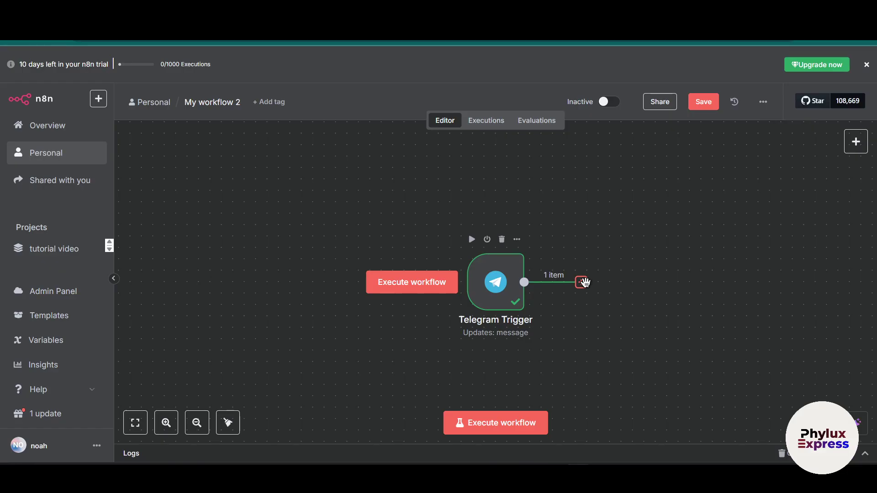
# Step: Add an If node after the Telegram Trigger and move it slightly closer to the trigger on the canvas
pyautogui.click(582, 283)
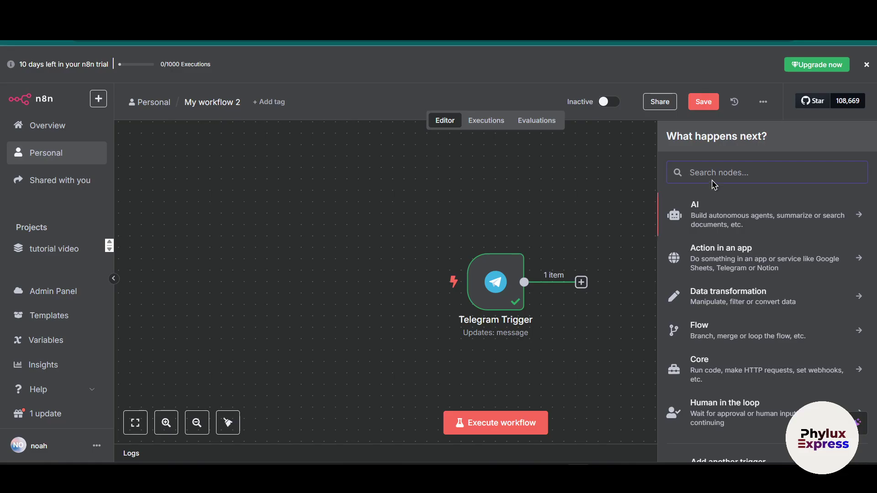
pyautogui.write('if')
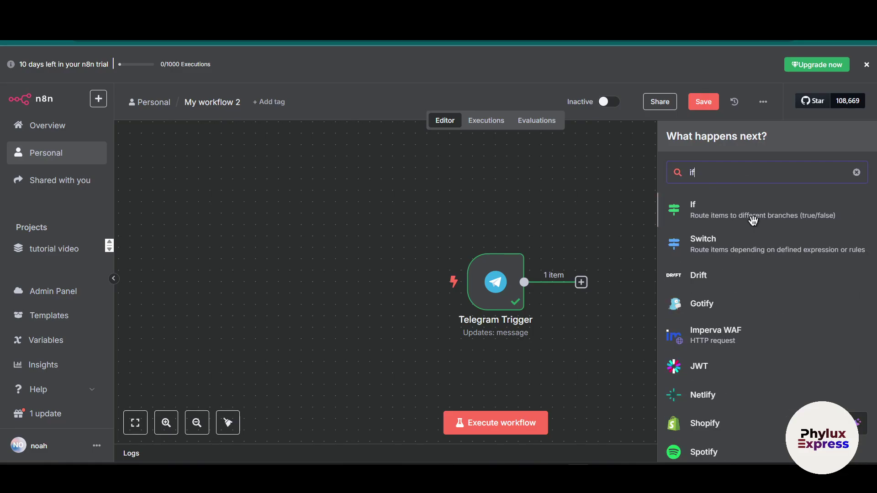
pyautogui.click(733, 215)
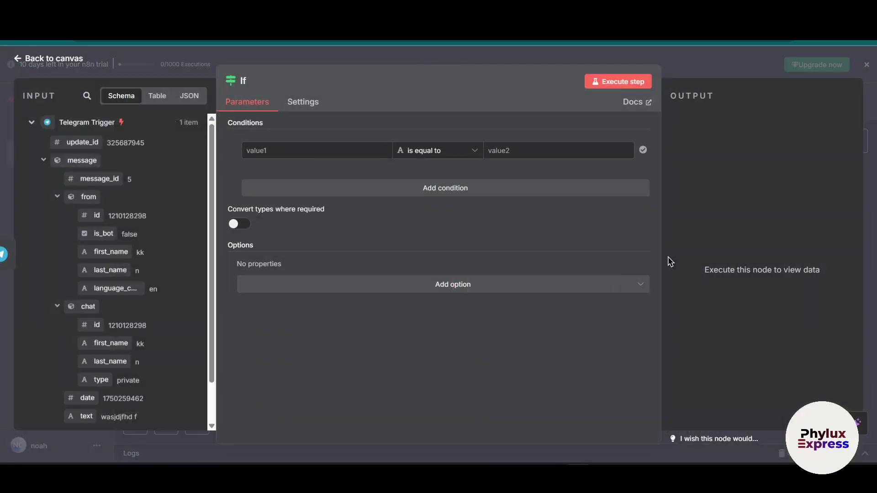
pyautogui.press('Escape')
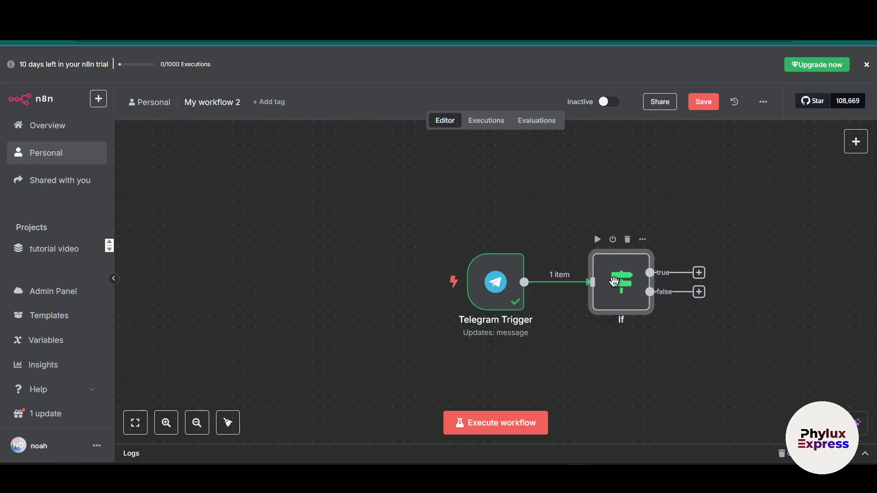
pyautogui.moveTo(614, 281); pyautogui.dragTo(603, 281)
# Step: Use the sender's id from the trigger's message data as the If condition's first value, with the Number comparison "is equal to"
pyautogui.doubleClick(624, 277)
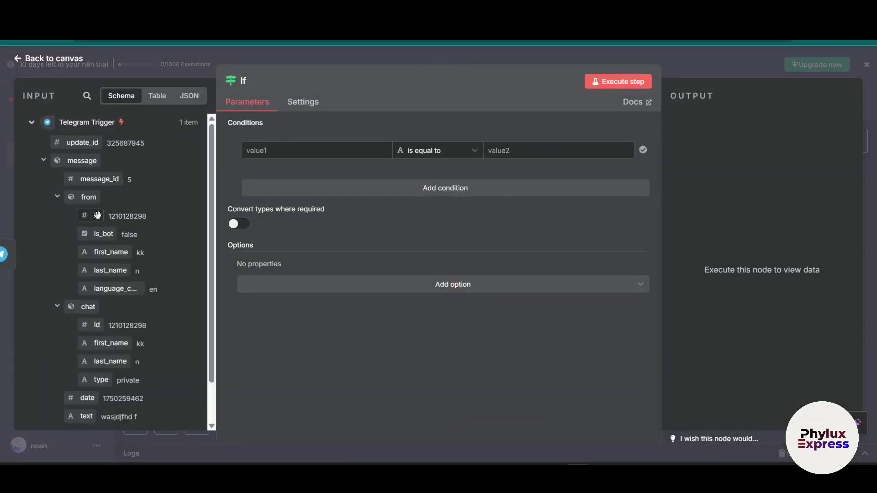
pyautogui.moveTo(90, 219); pyautogui.dragTo(274, 152)
pyautogui.click(462, 154)
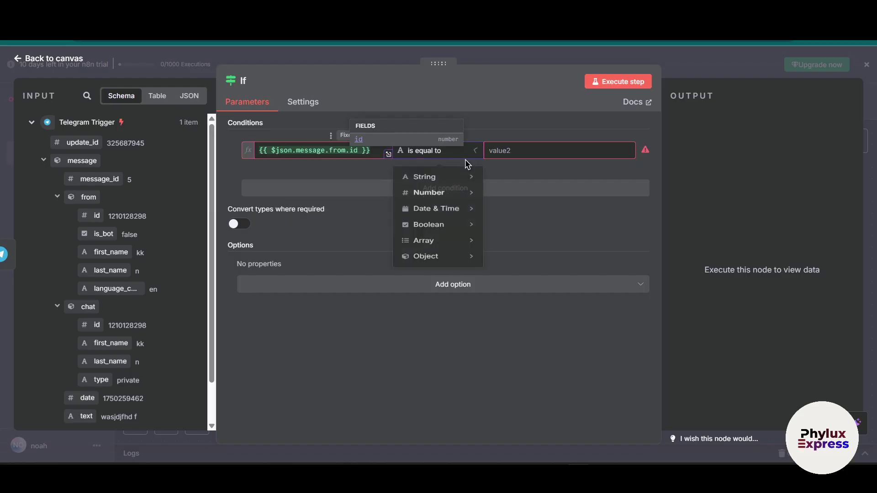
pyautogui.click(469, 172)
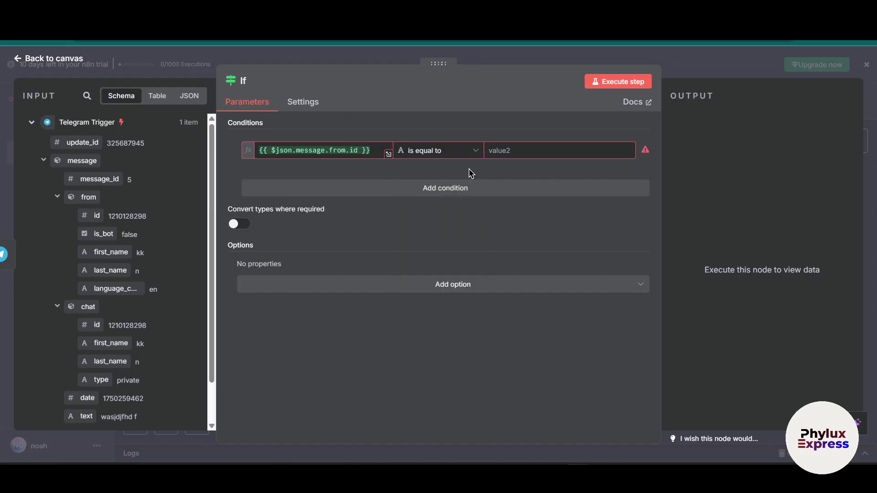
pyautogui.click(460, 154)
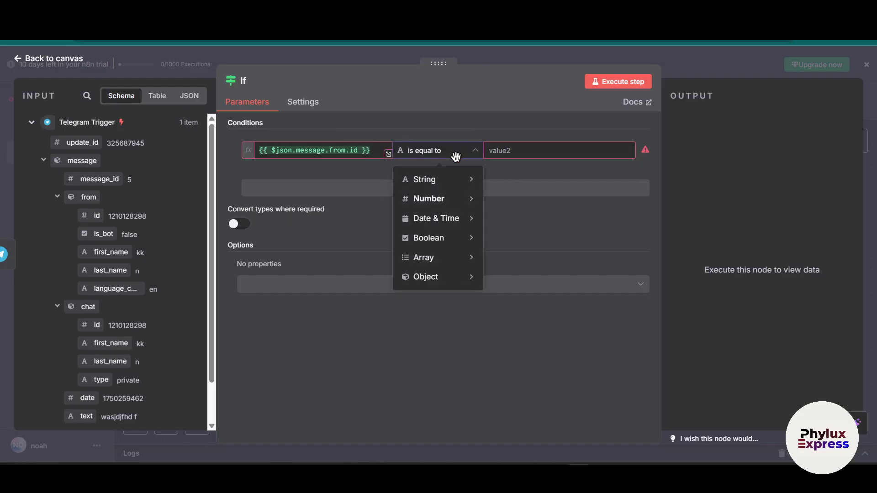
pyautogui.moveTo(440, 176)
pyautogui.moveTo(448, 198)
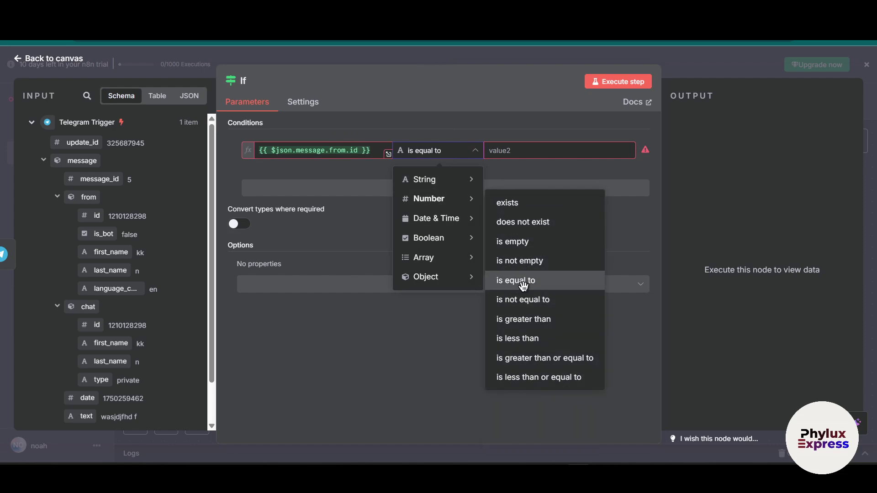
pyautogui.click(538, 281)
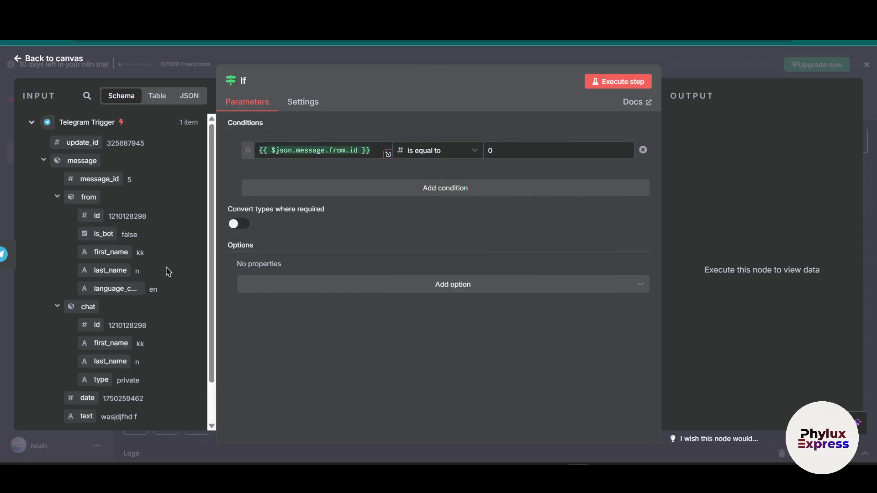
# Step: Copy the sender's numeric id from the input data into the condition's second value, execute the If node and return to the canvas
pyautogui.doubleClick(136, 216)
pyautogui.hotkey('ctrl', 'c')
pyautogui.doubleClick(506, 150)
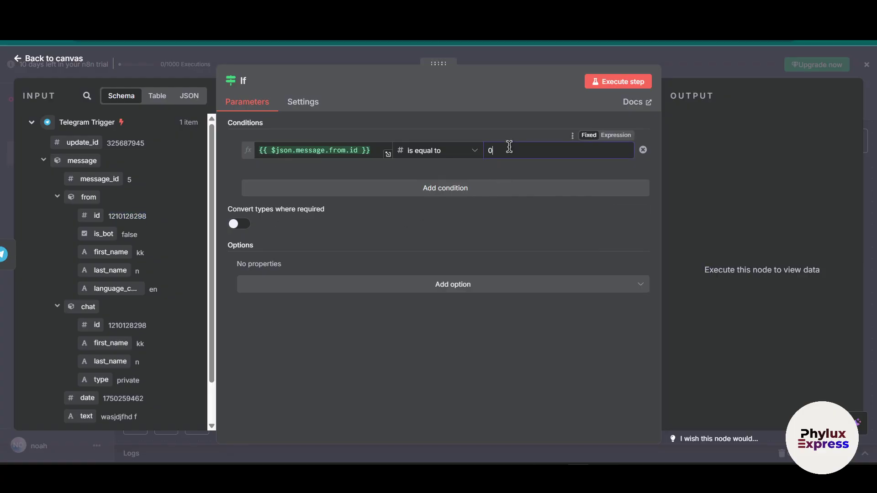
pyautogui.hotkey('ctrl', 'v')
pyautogui.click(629, 82)
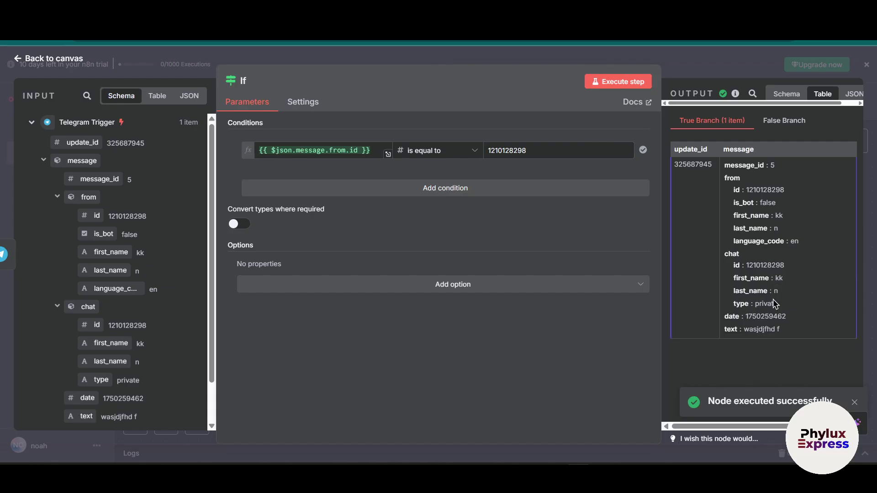
pyautogui.click(737, 72)
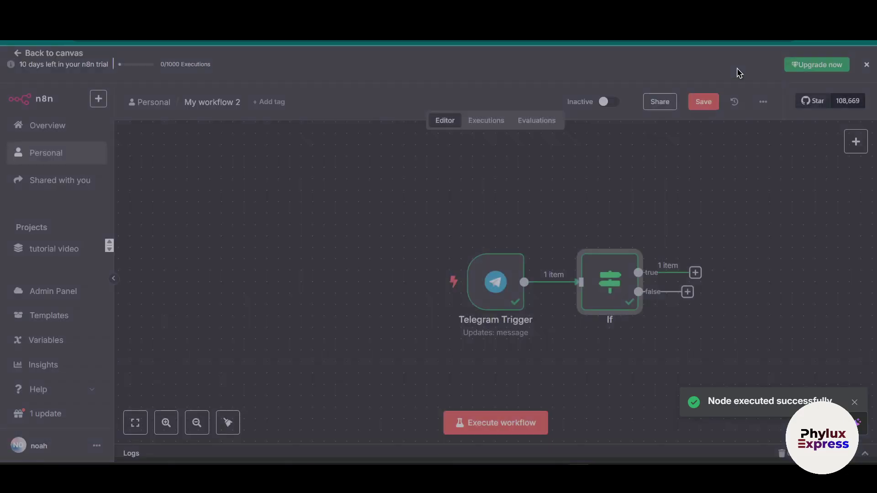
pyautogui.moveTo(499, 284)
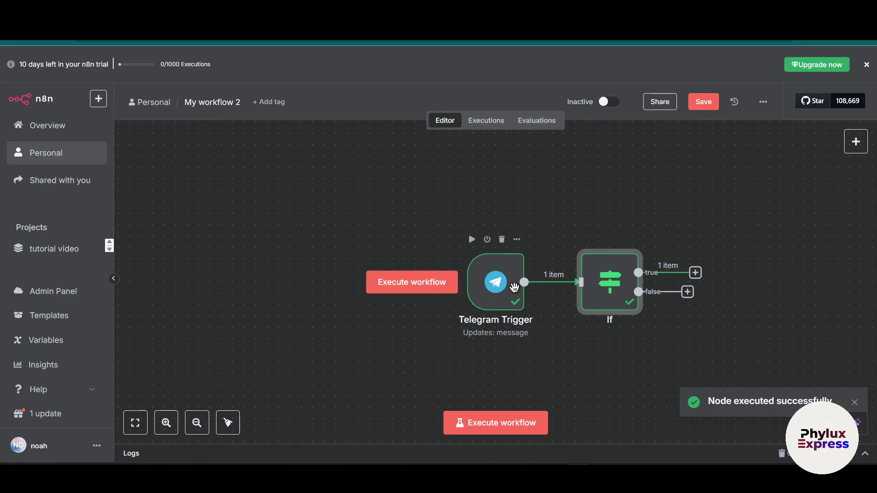